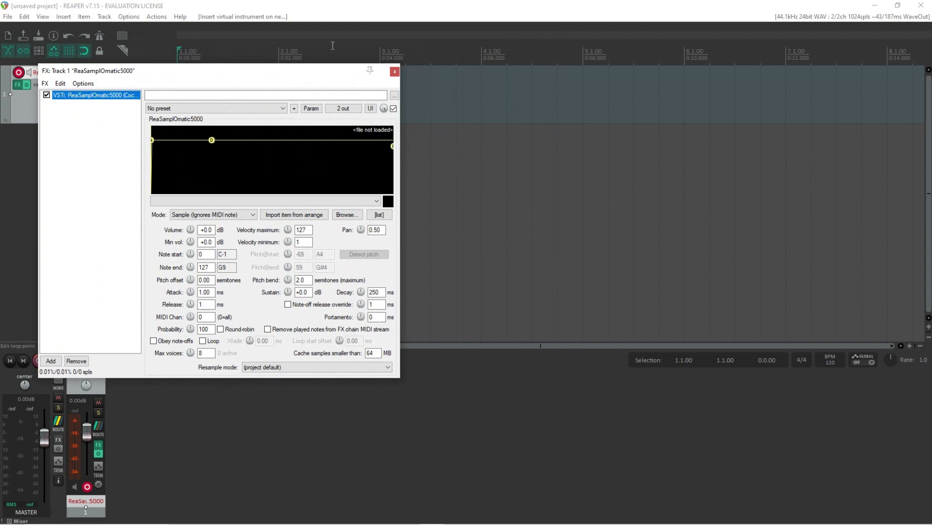
- Drag 'Cymatics - KEYS Lilac One Shot - C.wav' from File Explorer onto the ReaSamplOmatic5000 waveform
mouse_move(567, 523)
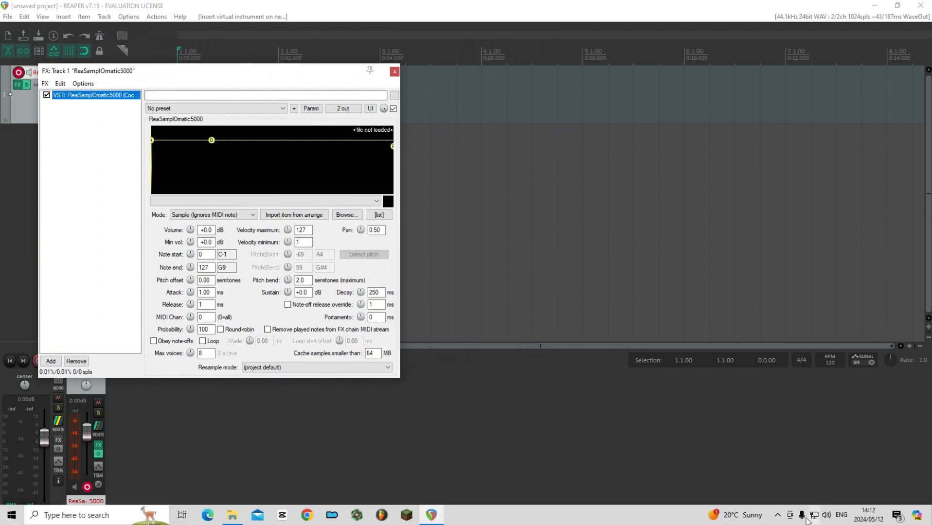
left_click(233, 515)
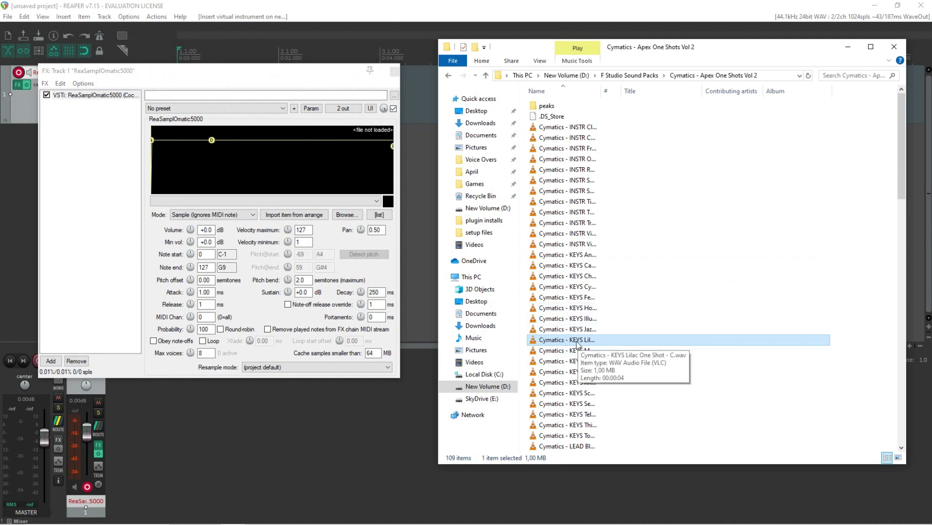
left_click_drag(576, 343, 267, 168)
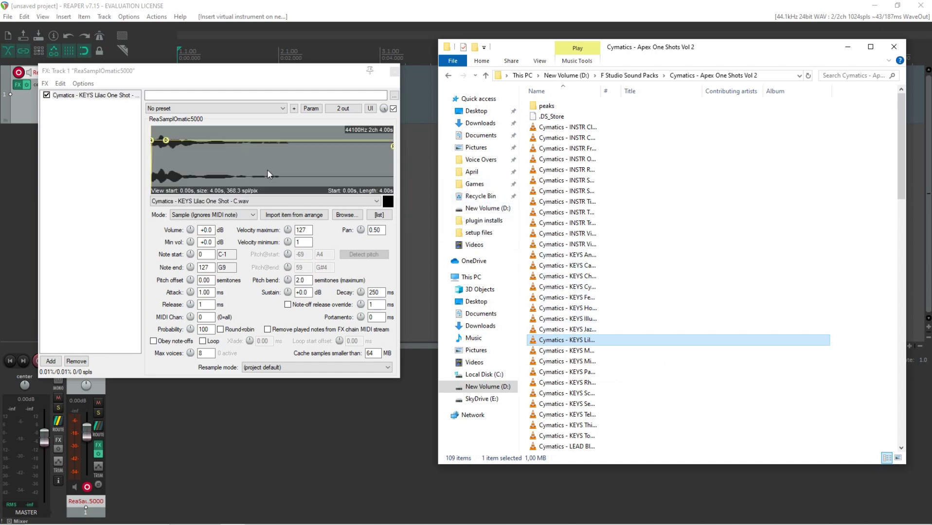
left_click(381, 78)
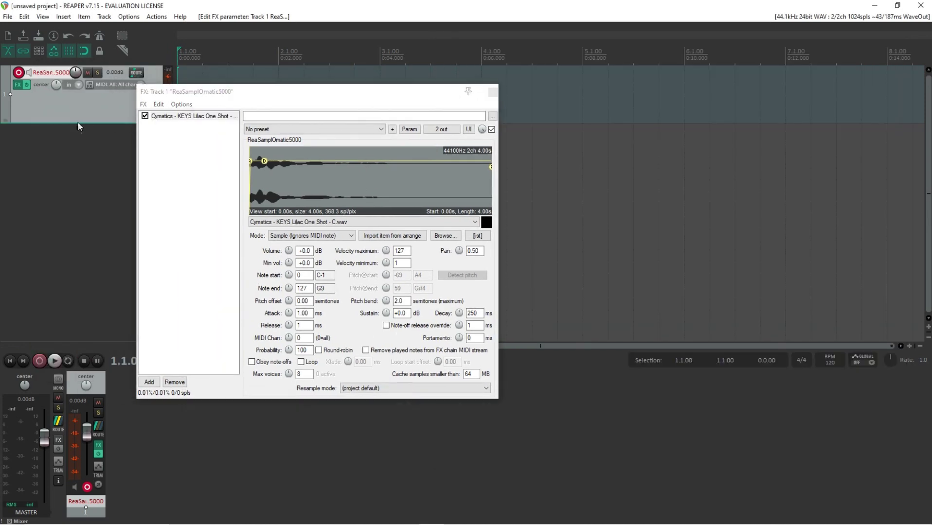
- Open the Virtual MIDI keyboard (Alt+B) and audition the sample on C4, D4, E4 and F4
key("alt+b")
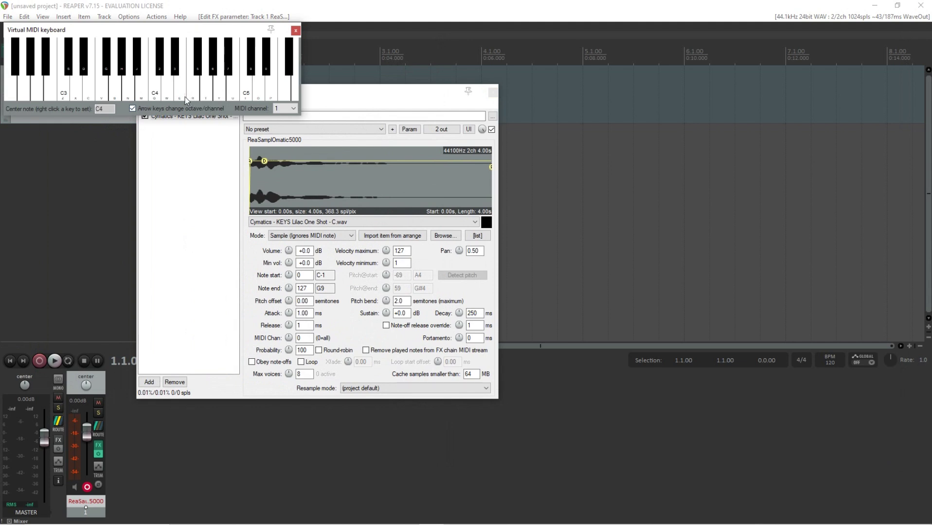
left_click(155, 95)
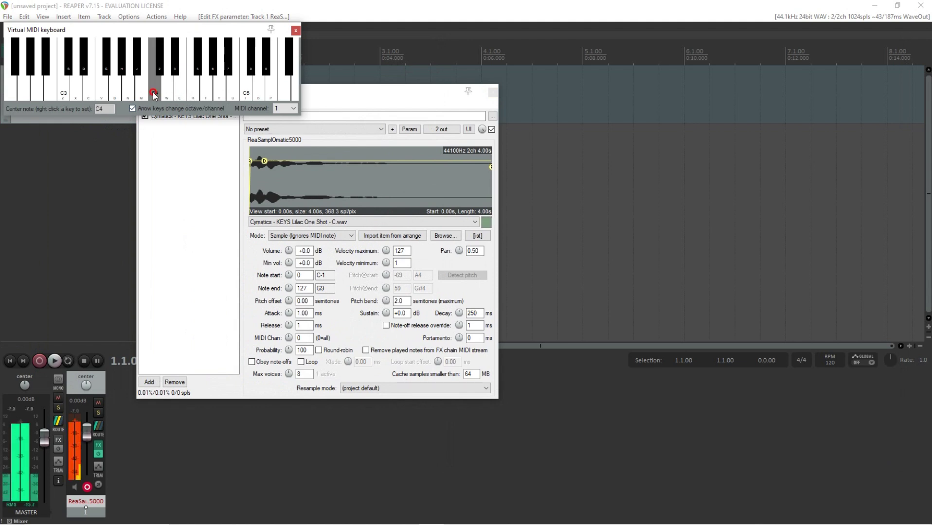
left_click(167, 93)
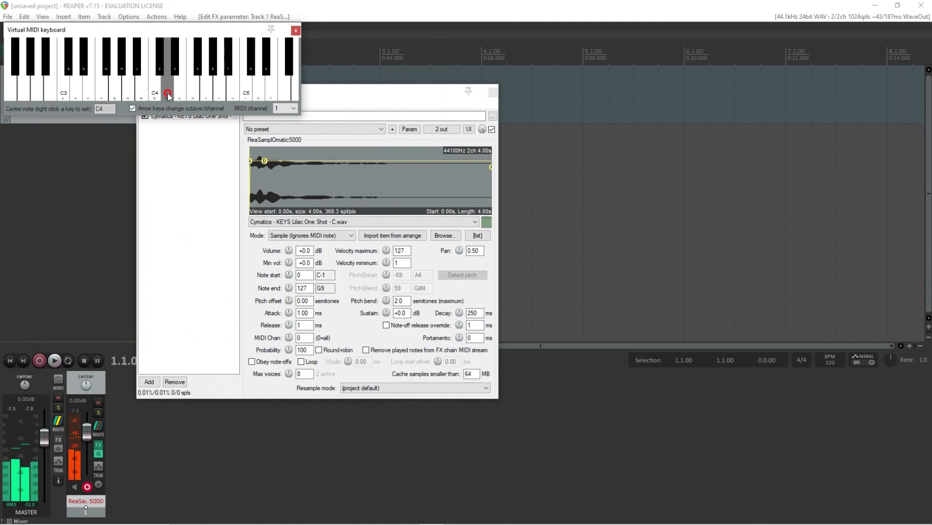
left_click(176, 95)
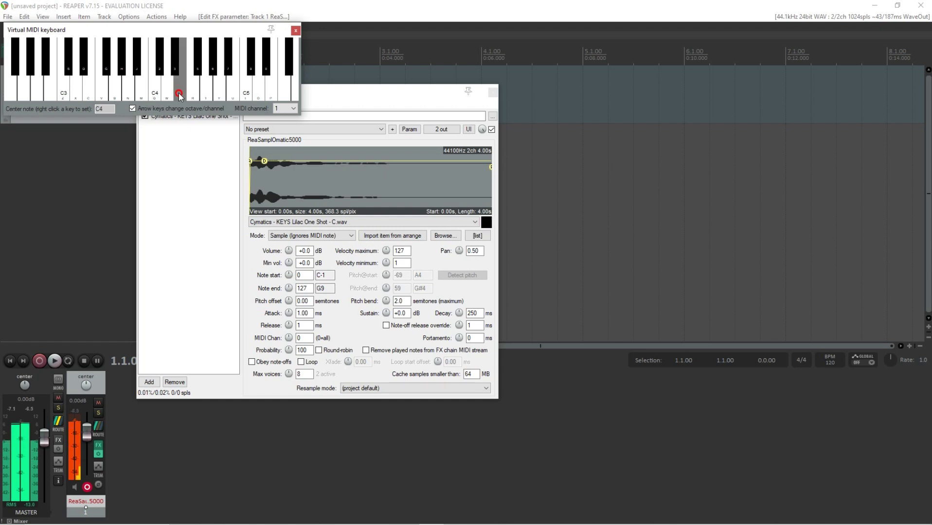
left_click(190, 95)
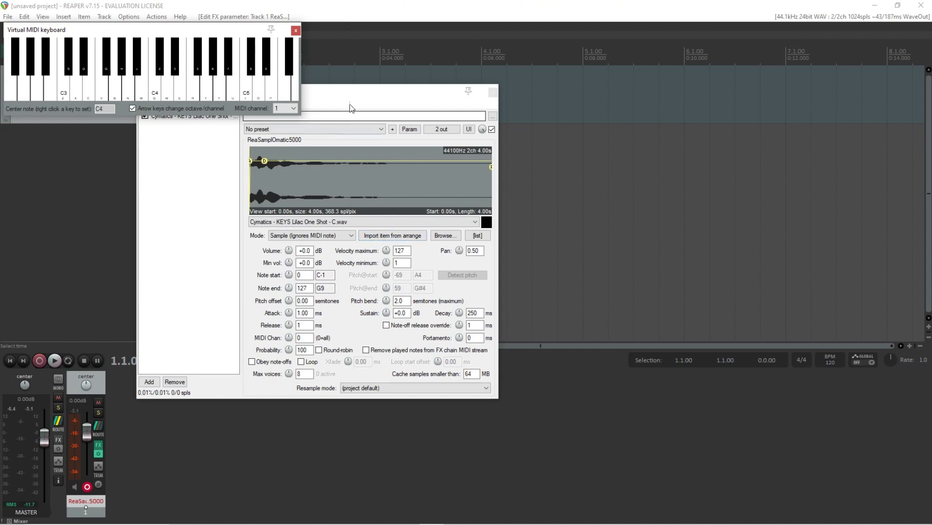
- Set the sampler's playback Mode to Note (Semitone shifted)
left_click_drag(380, 91, 523, 92)
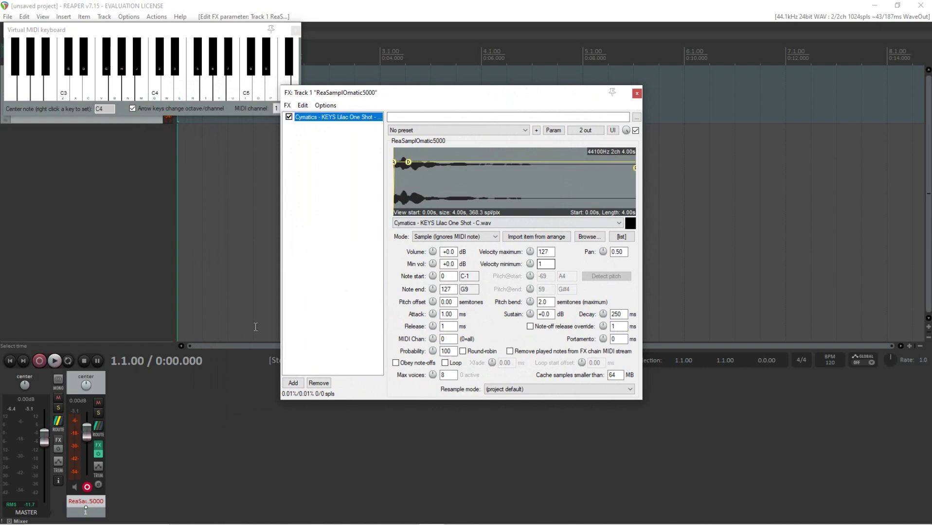
left_click(486, 236)
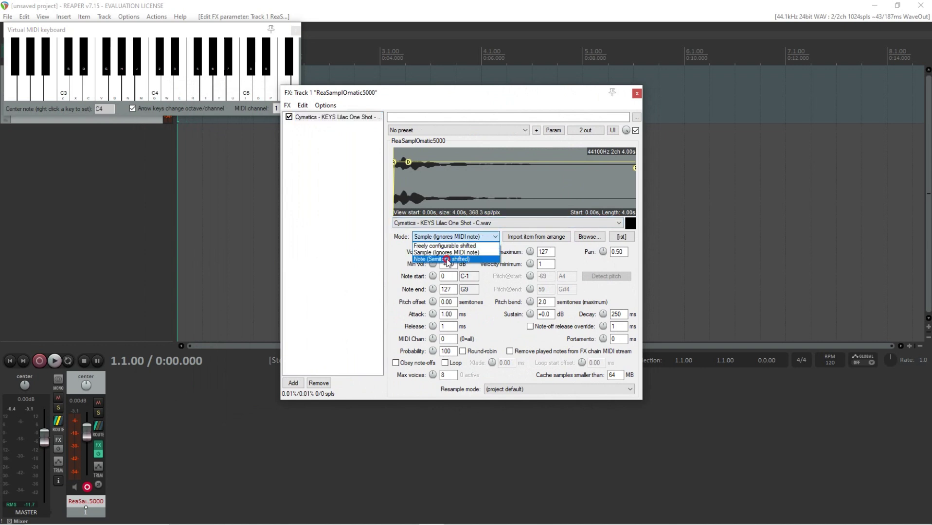
left_click(447, 259)
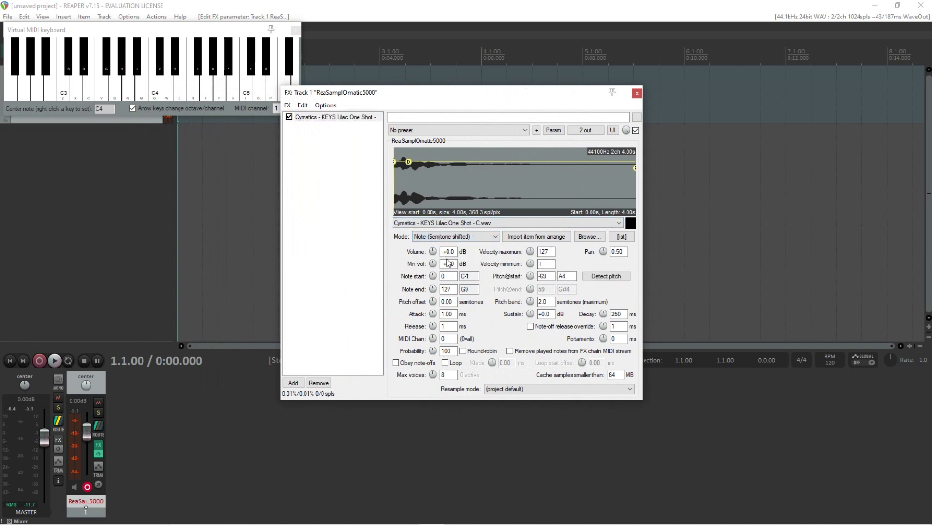
- Play C4 through G4 to hear each note at its own pitch
left_click(157, 97)
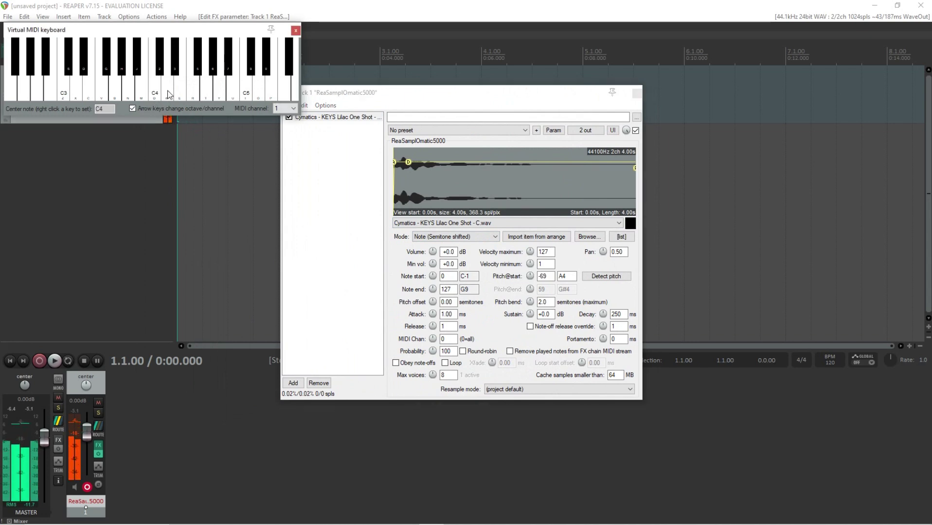
left_click(170, 91)
left_click(179, 92)
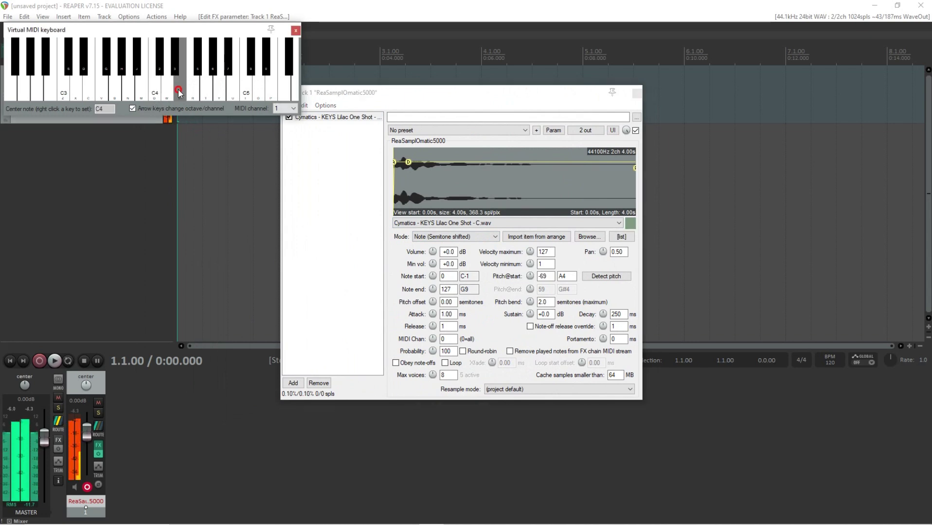
left_click(195, 94)
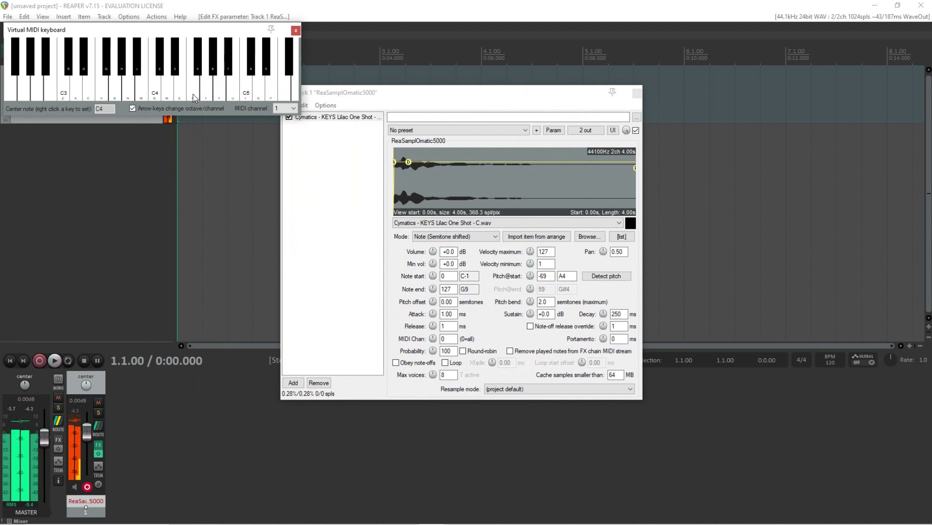
left_click(211, 97)
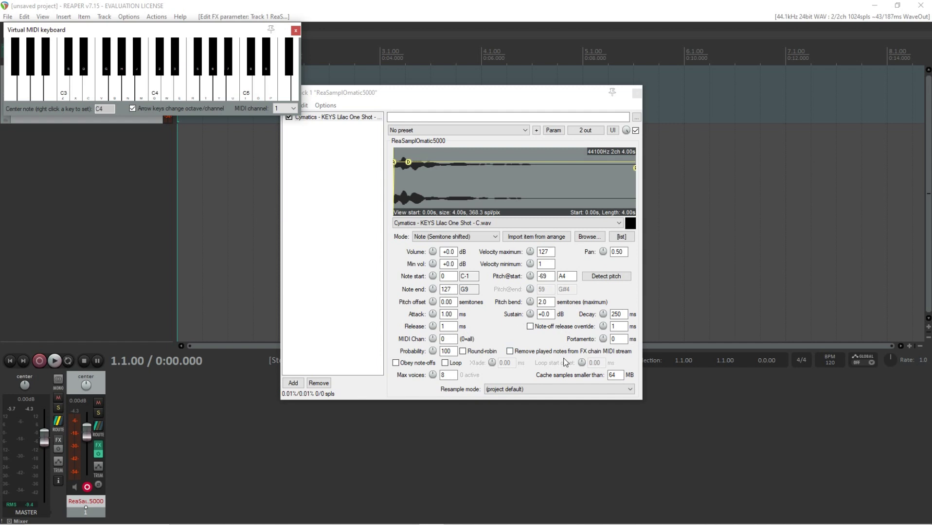
- Enable Obey note-offs and test it by playing F3 and the V, B and C keys
left_click(397, 364)
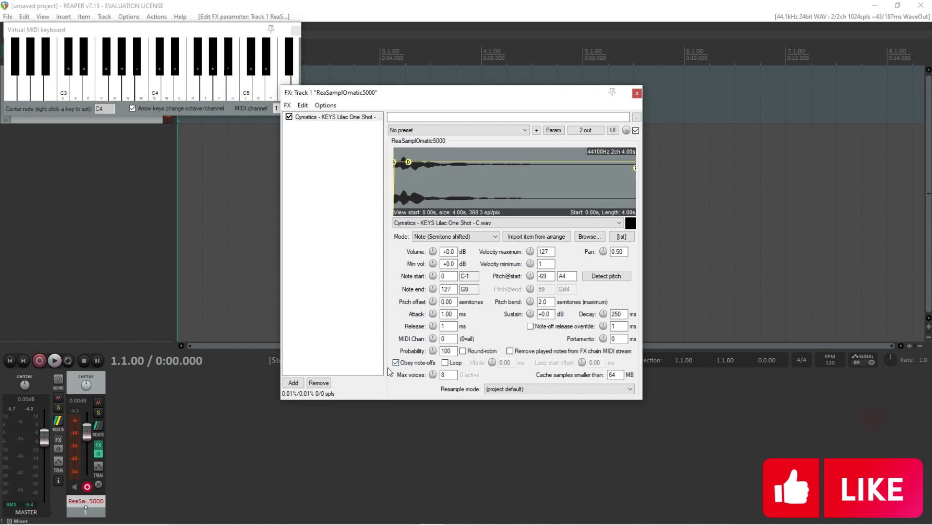
left_click(188, 32)
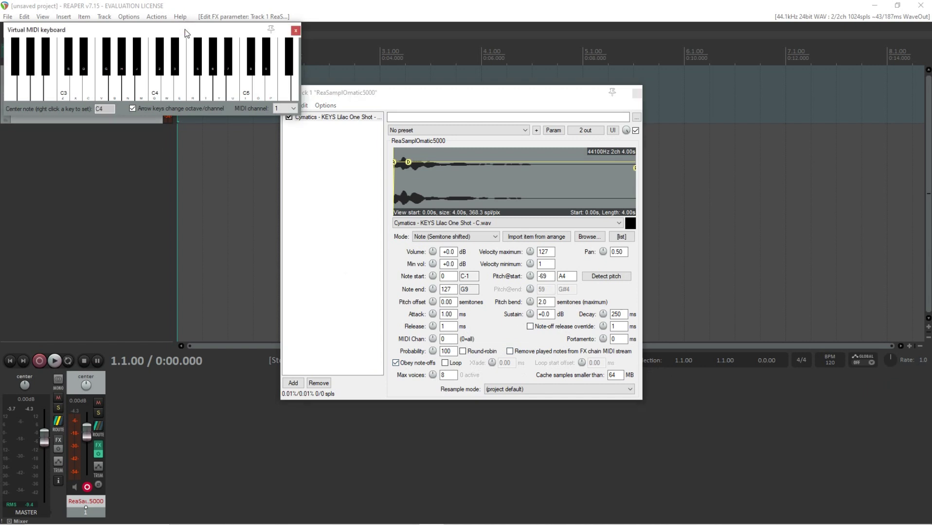
key("v")
key("b")
key("b")
key("b")
key("v")
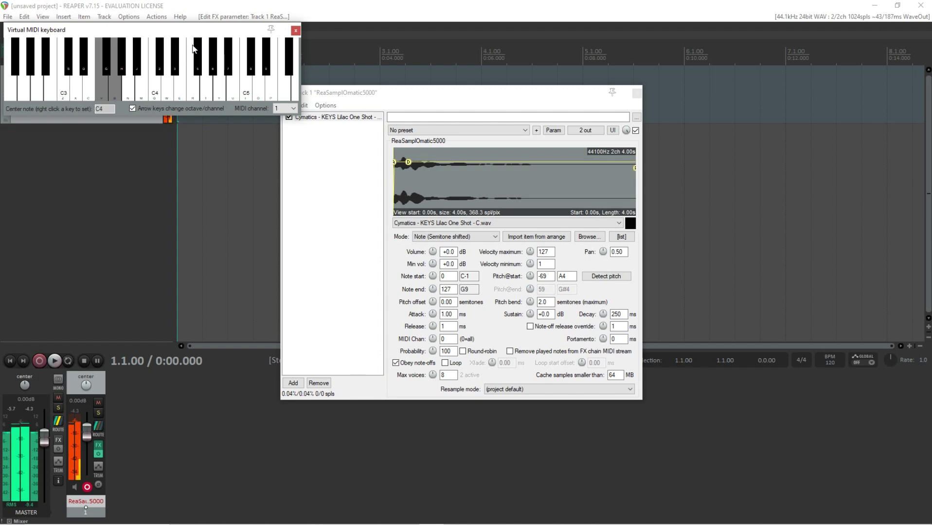
key("c")
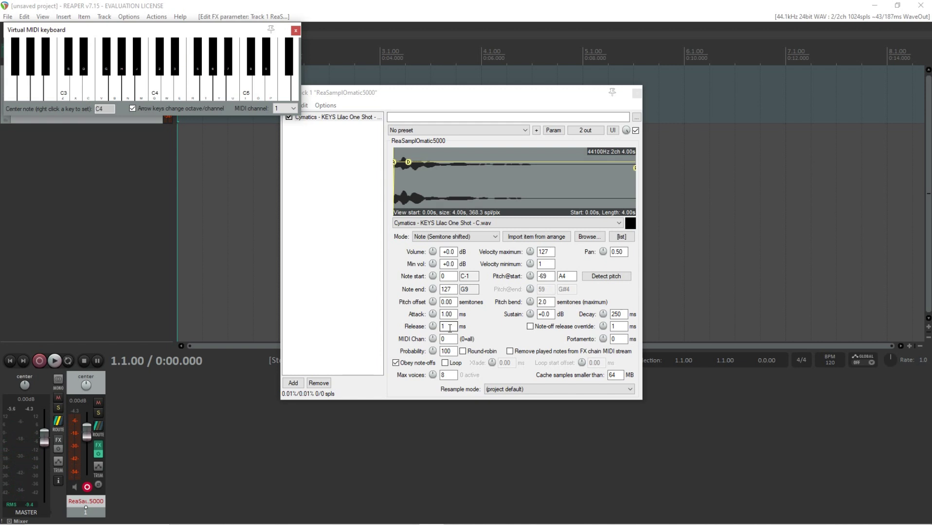
- Turn up the Release knob and play D3 plus C, V, B to hear the tail
left_click(433, 327)
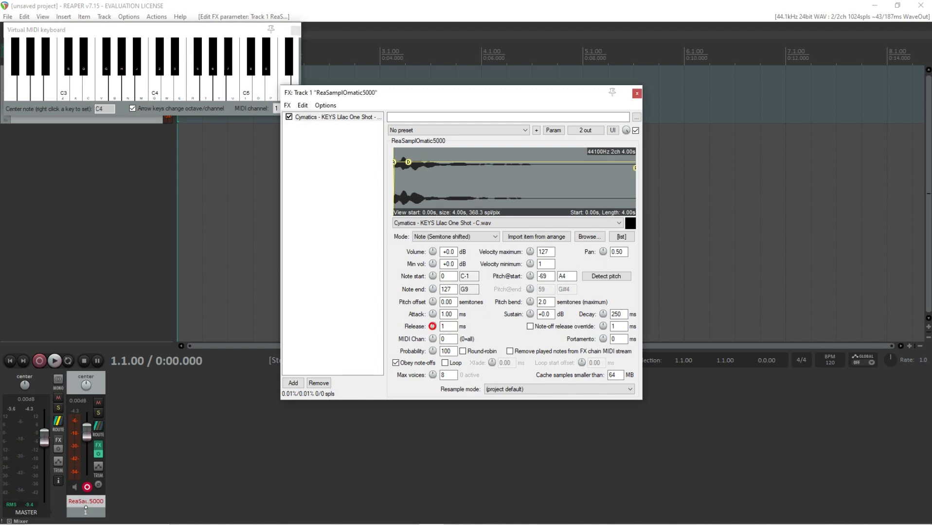
left_click_drag(433, 327, 433, 317)
left_click(190, 29)
key("c")
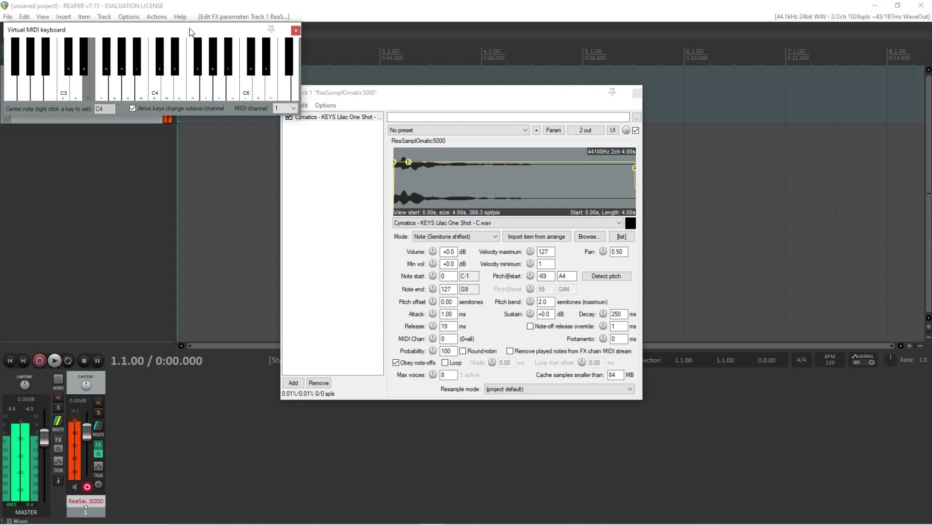
key("v")
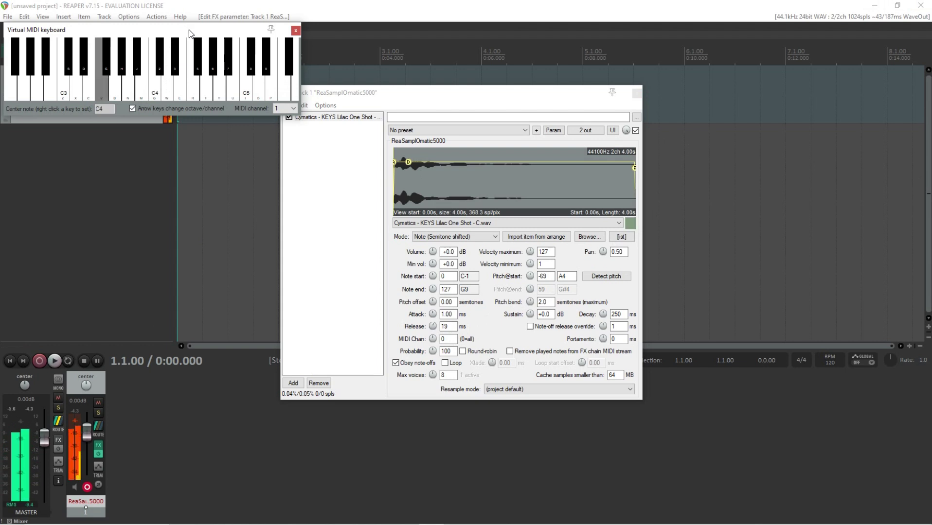
key("b")
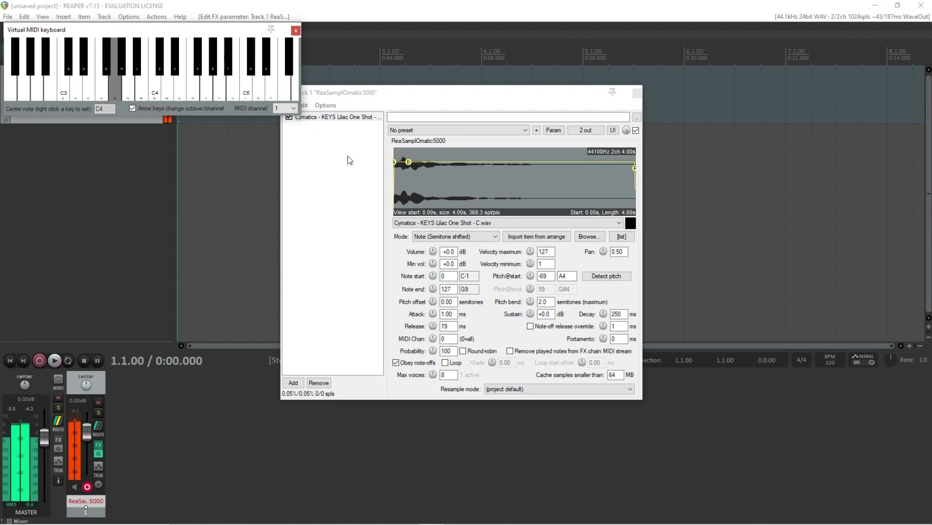
- Set the release to 61 ms and audition it with the V, B and C keys
left_click(432, 326)
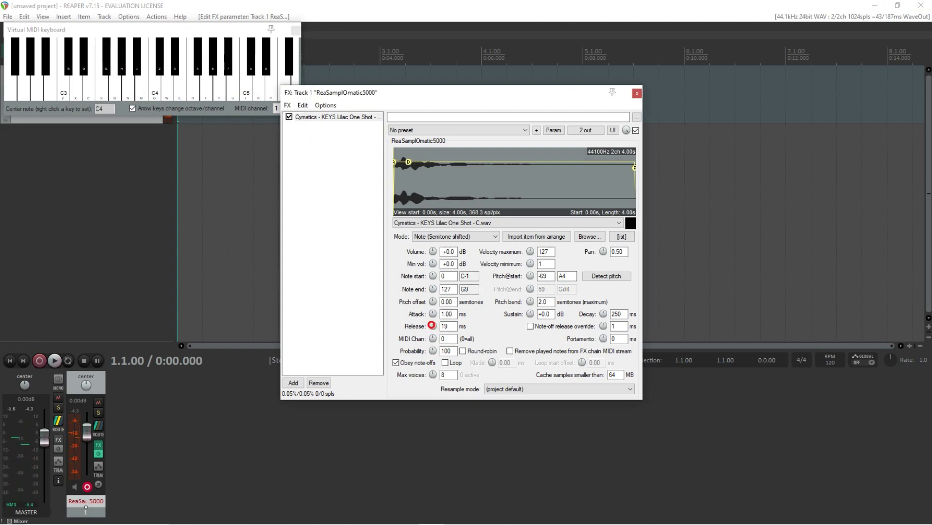
left_click_drag(432, 326, 433, 328)
left_click(211, 29)
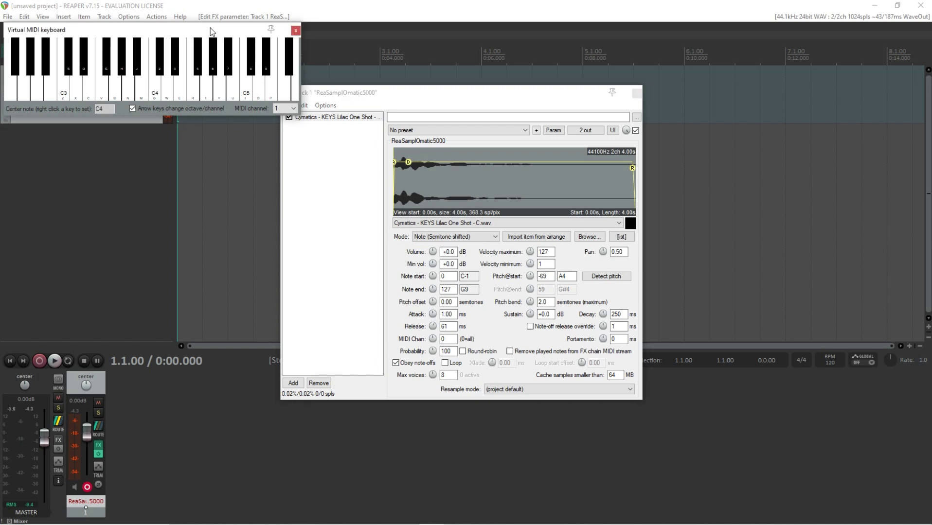
key("v")
key("b")
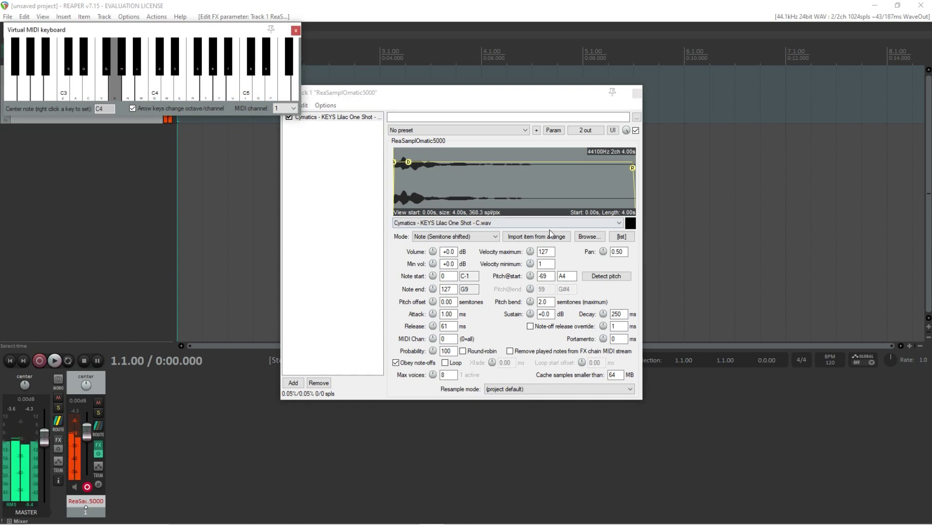
key("c")
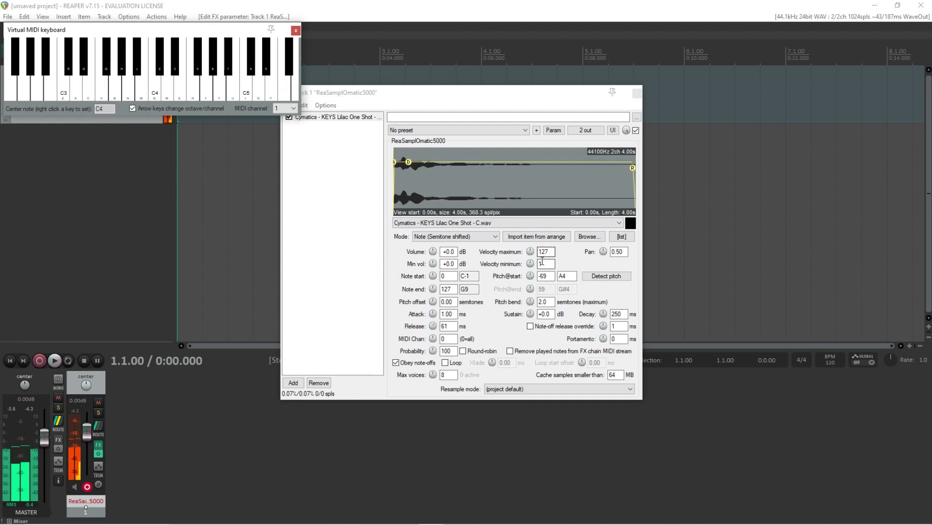
key("b")
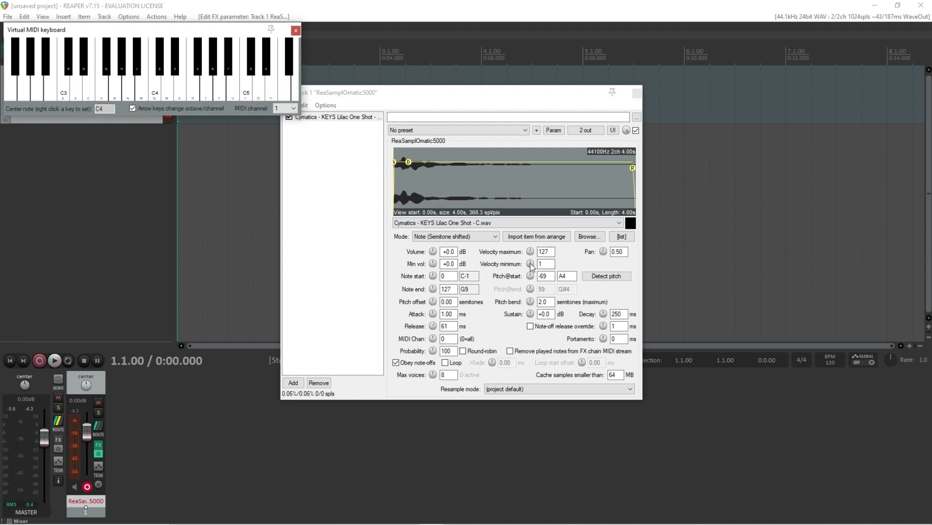
- Set Velocity minimum to 5 and play a phrase on the V, B, N, C and X keys
left_click(530, 264)
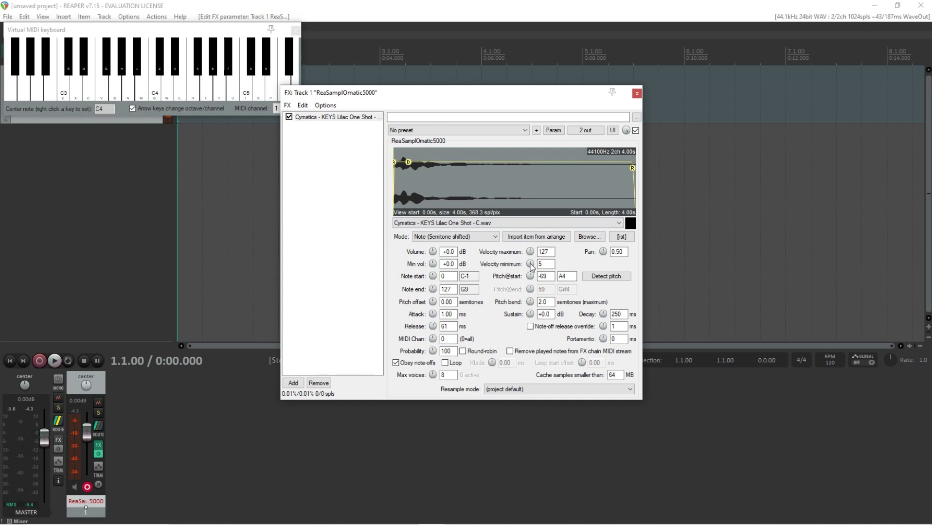
left_click(212, 34)
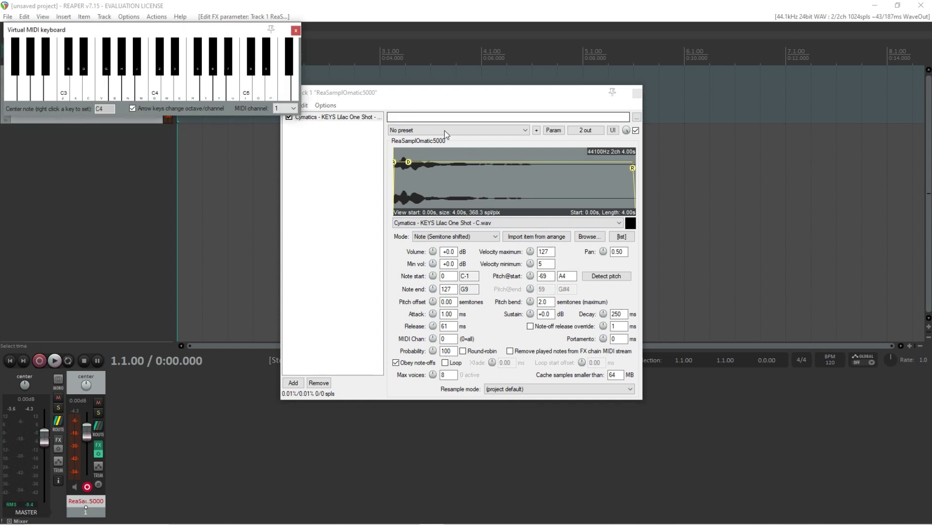
key("v")
key("b")
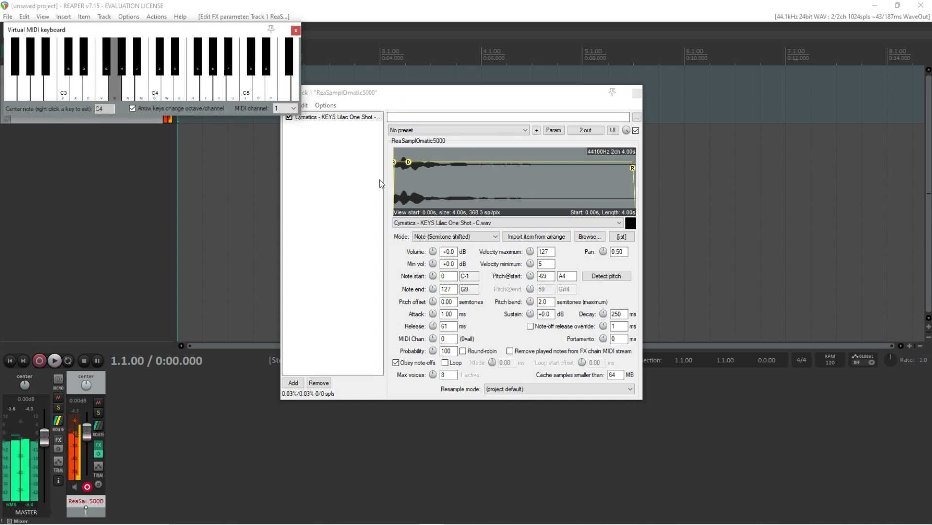
key("n")
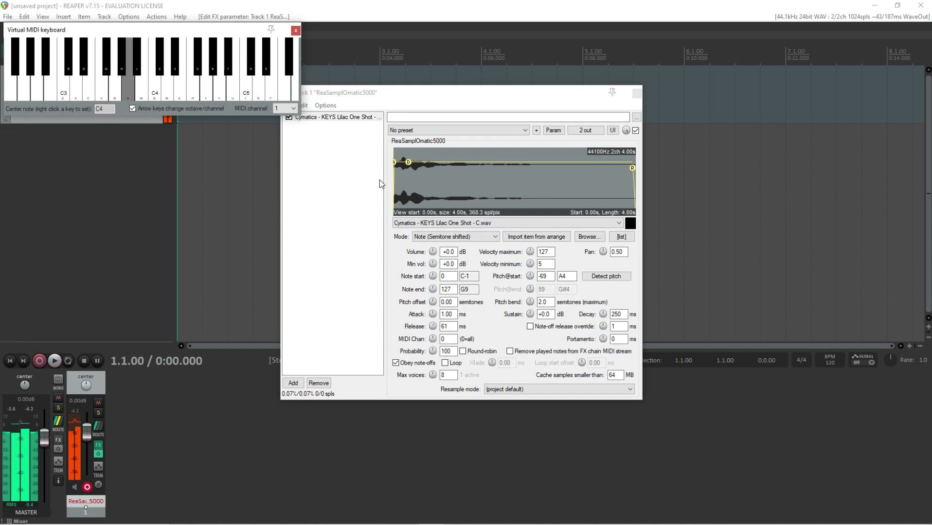
key("c")
key("x")
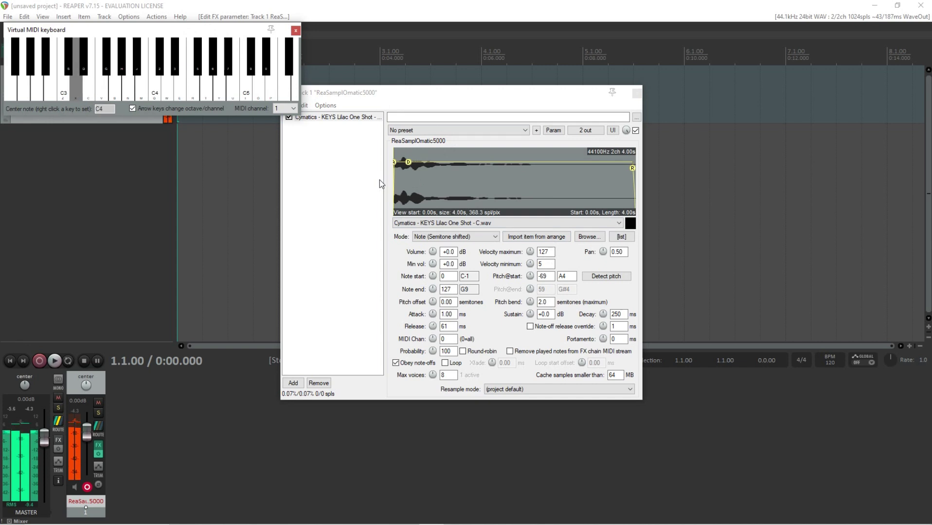
key("c")
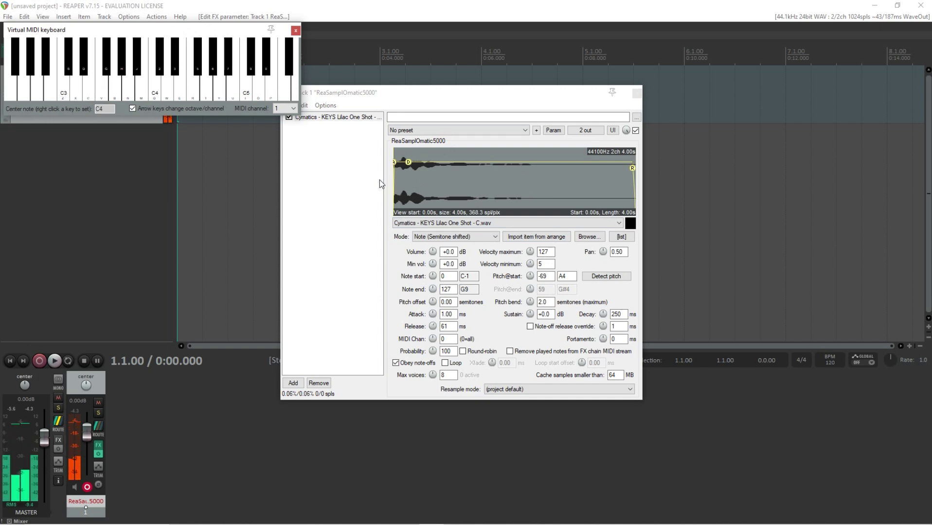
key("v")
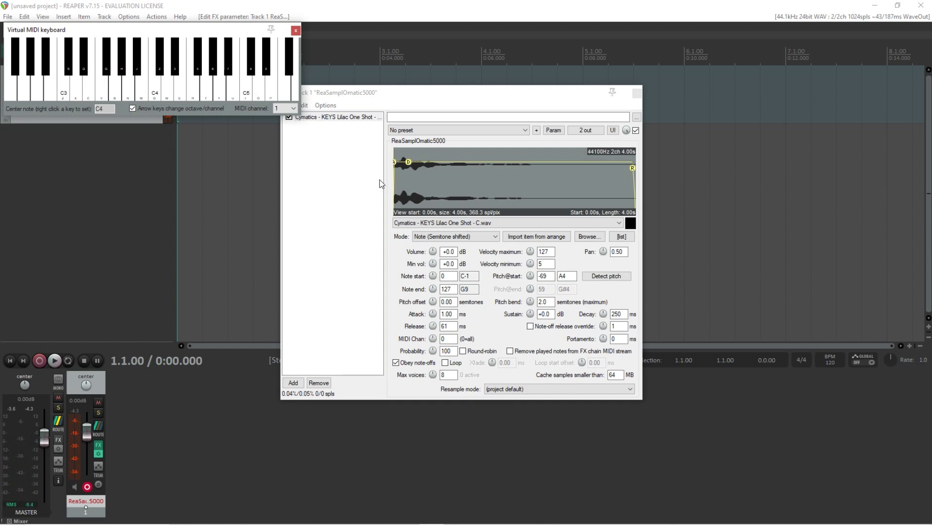
key("v")
key("b")
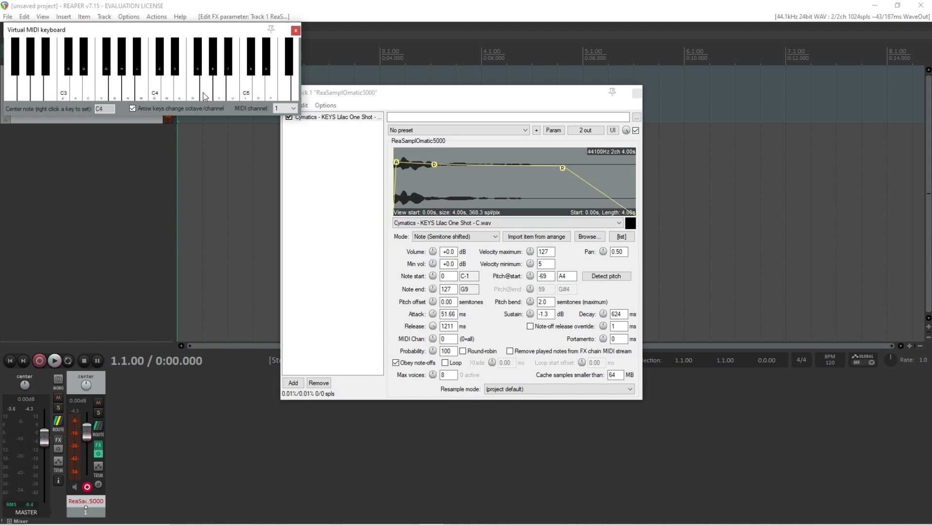
- Tick Loop so the shaped sample loops, with a 0.00 ms crossfade
left_click(445, 363)
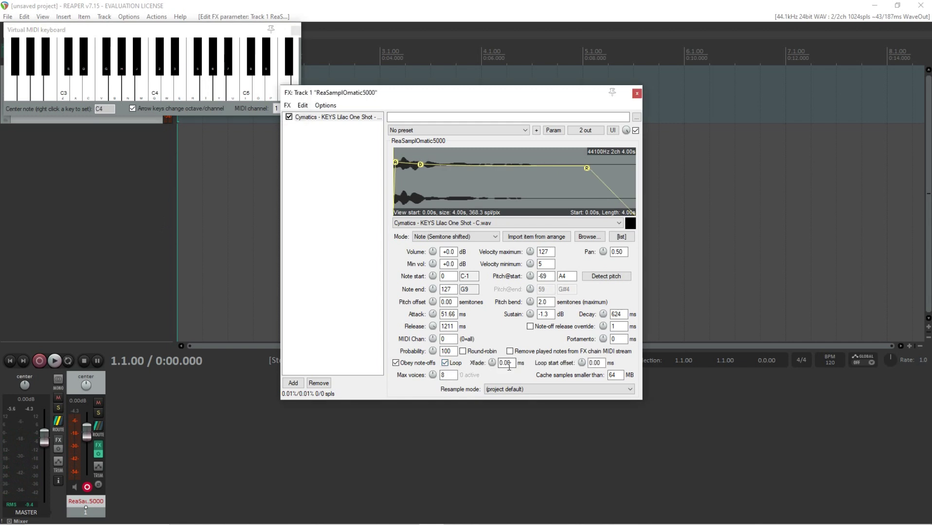
- With sustain at -7.1 dB, play V, C, X and B to test the looped sound
left_click(203, 45)
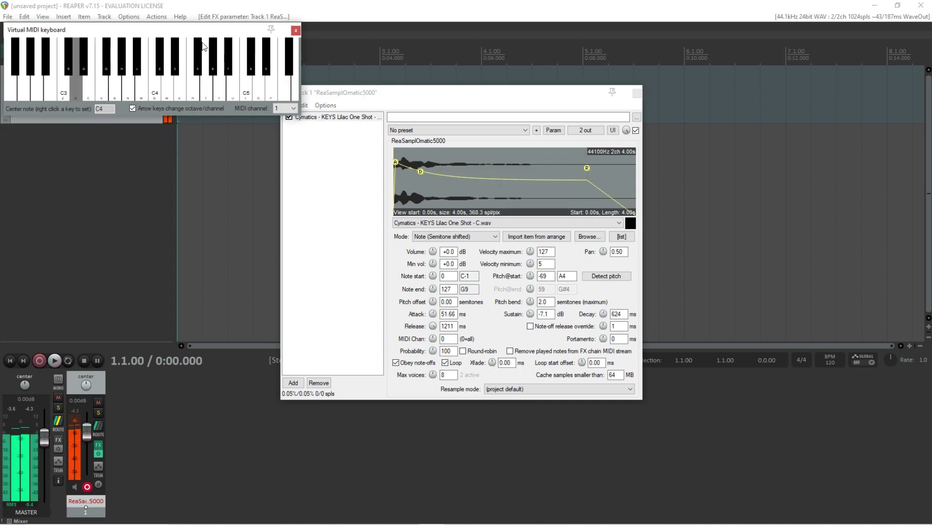
key("v")
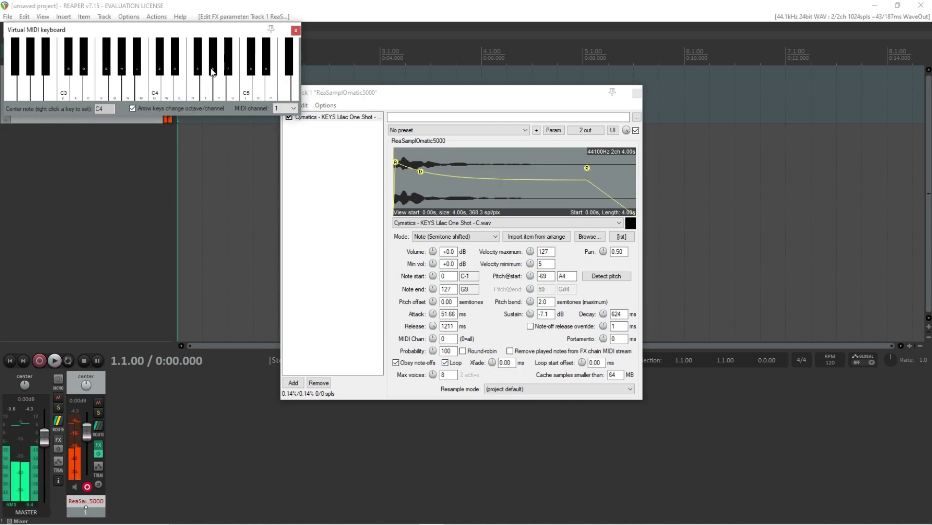
key("c")
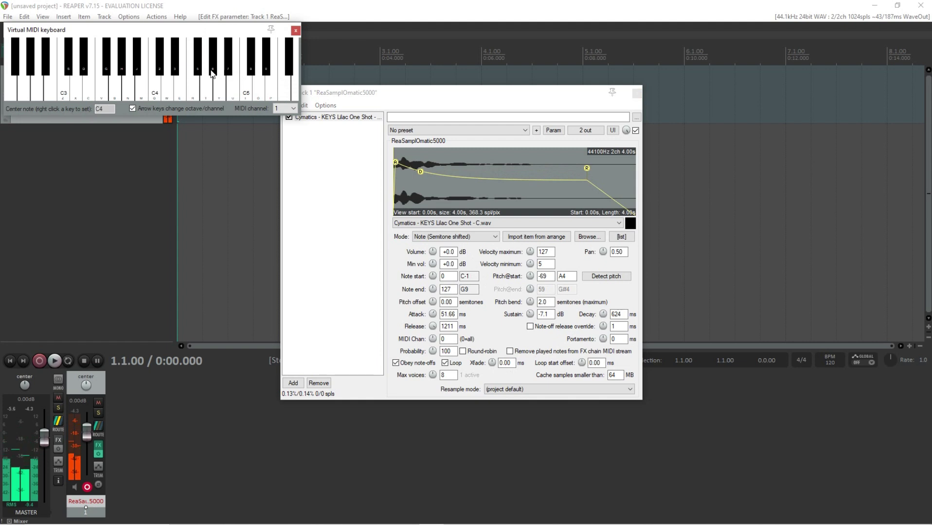
key("x")
key("b")
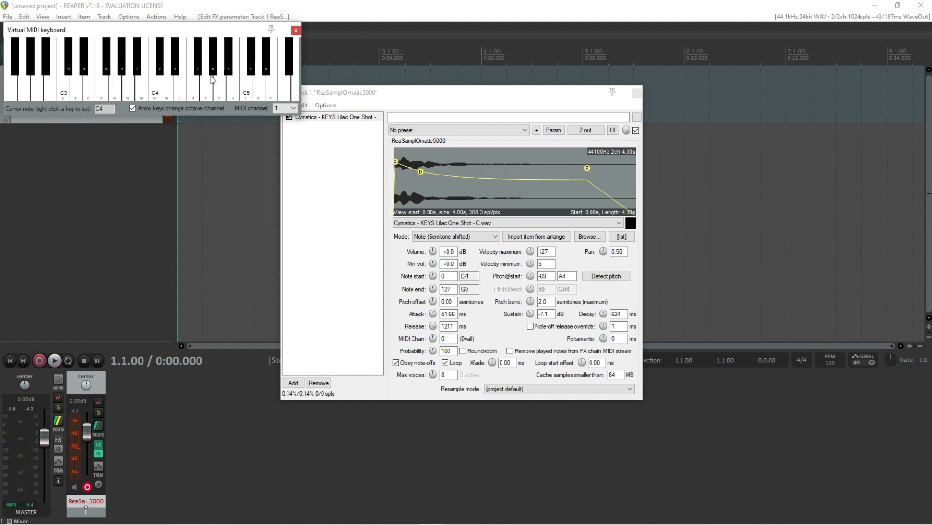
- Play a C-B-N chord and a high run on Y, I, U, O and P
key("c")
key("b")
key("n")
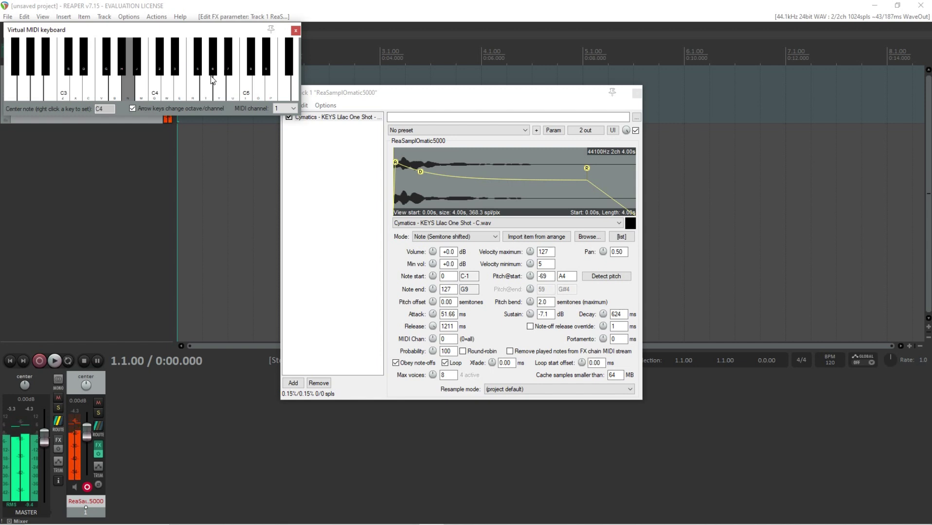
key("y")
key("i")
key("u")
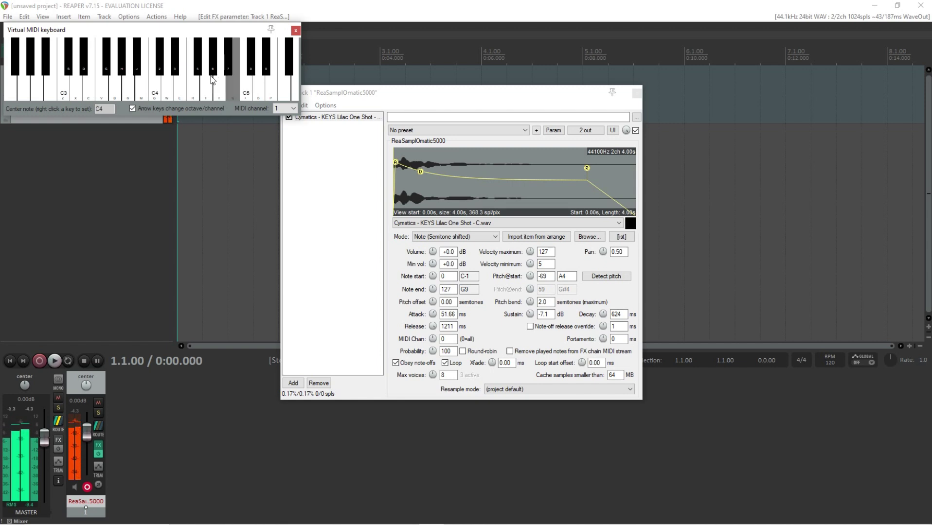
key("o")
key("p")
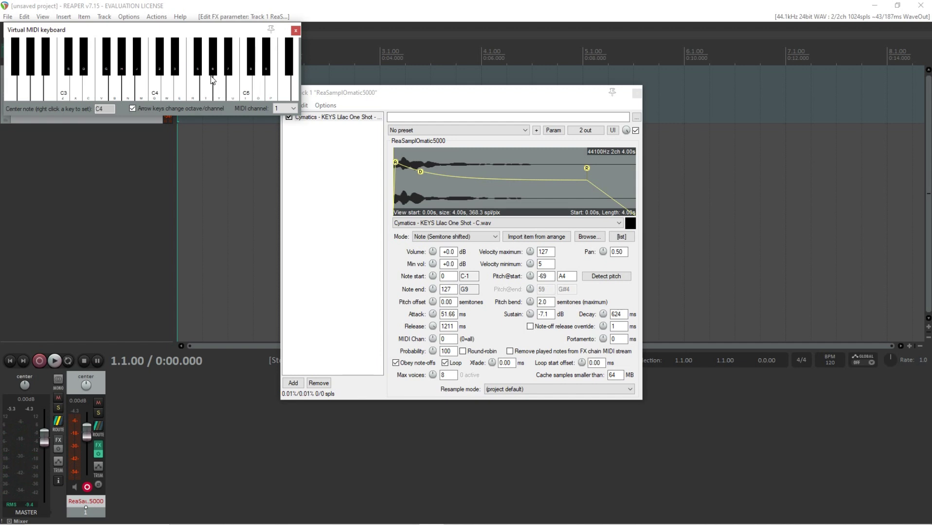
- Set the loop Xfade to 62.72 ms and check it by playing the V, N and M keys
left_click_drag(493, 364, 493, 346)
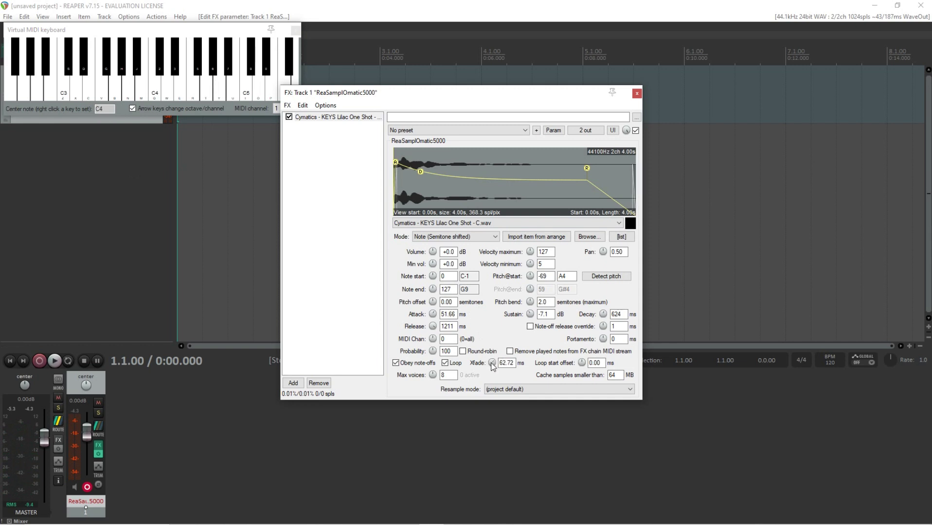
left_click(164, 30)
key("v")
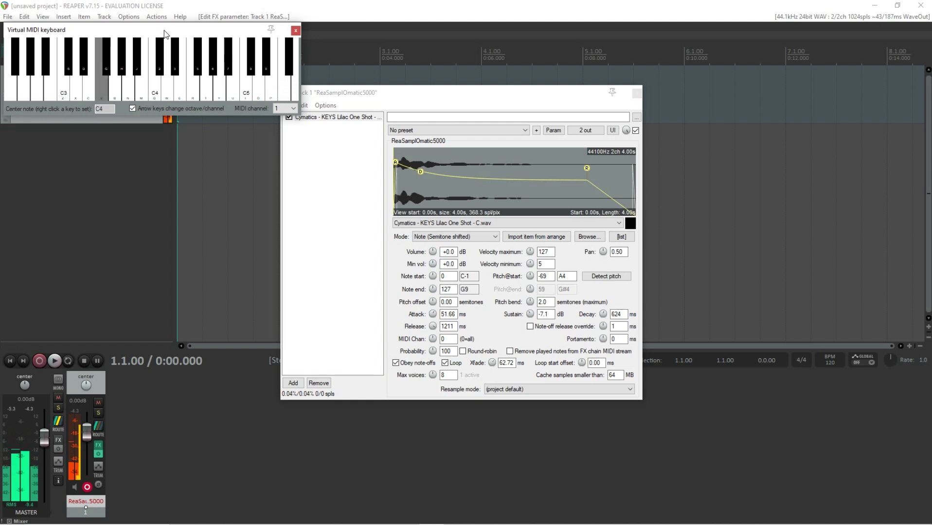
key("v")
key("n")
key("m")
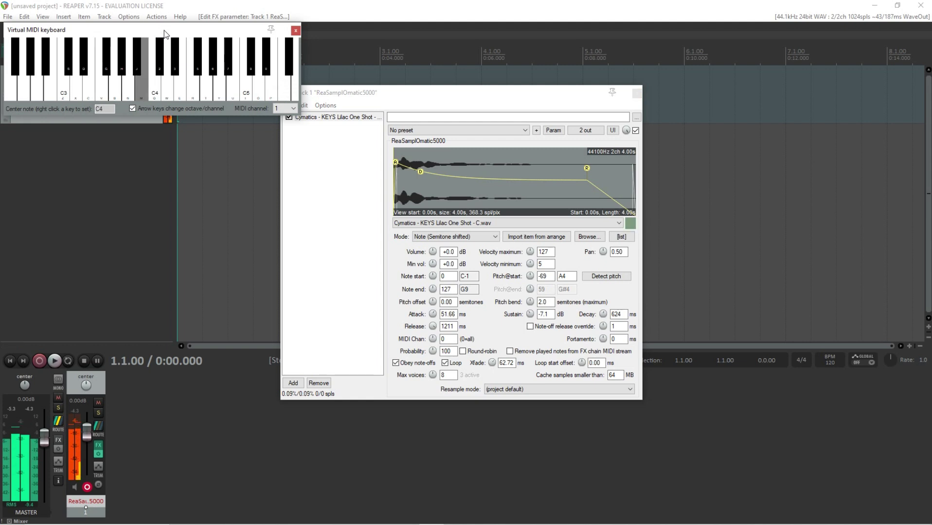